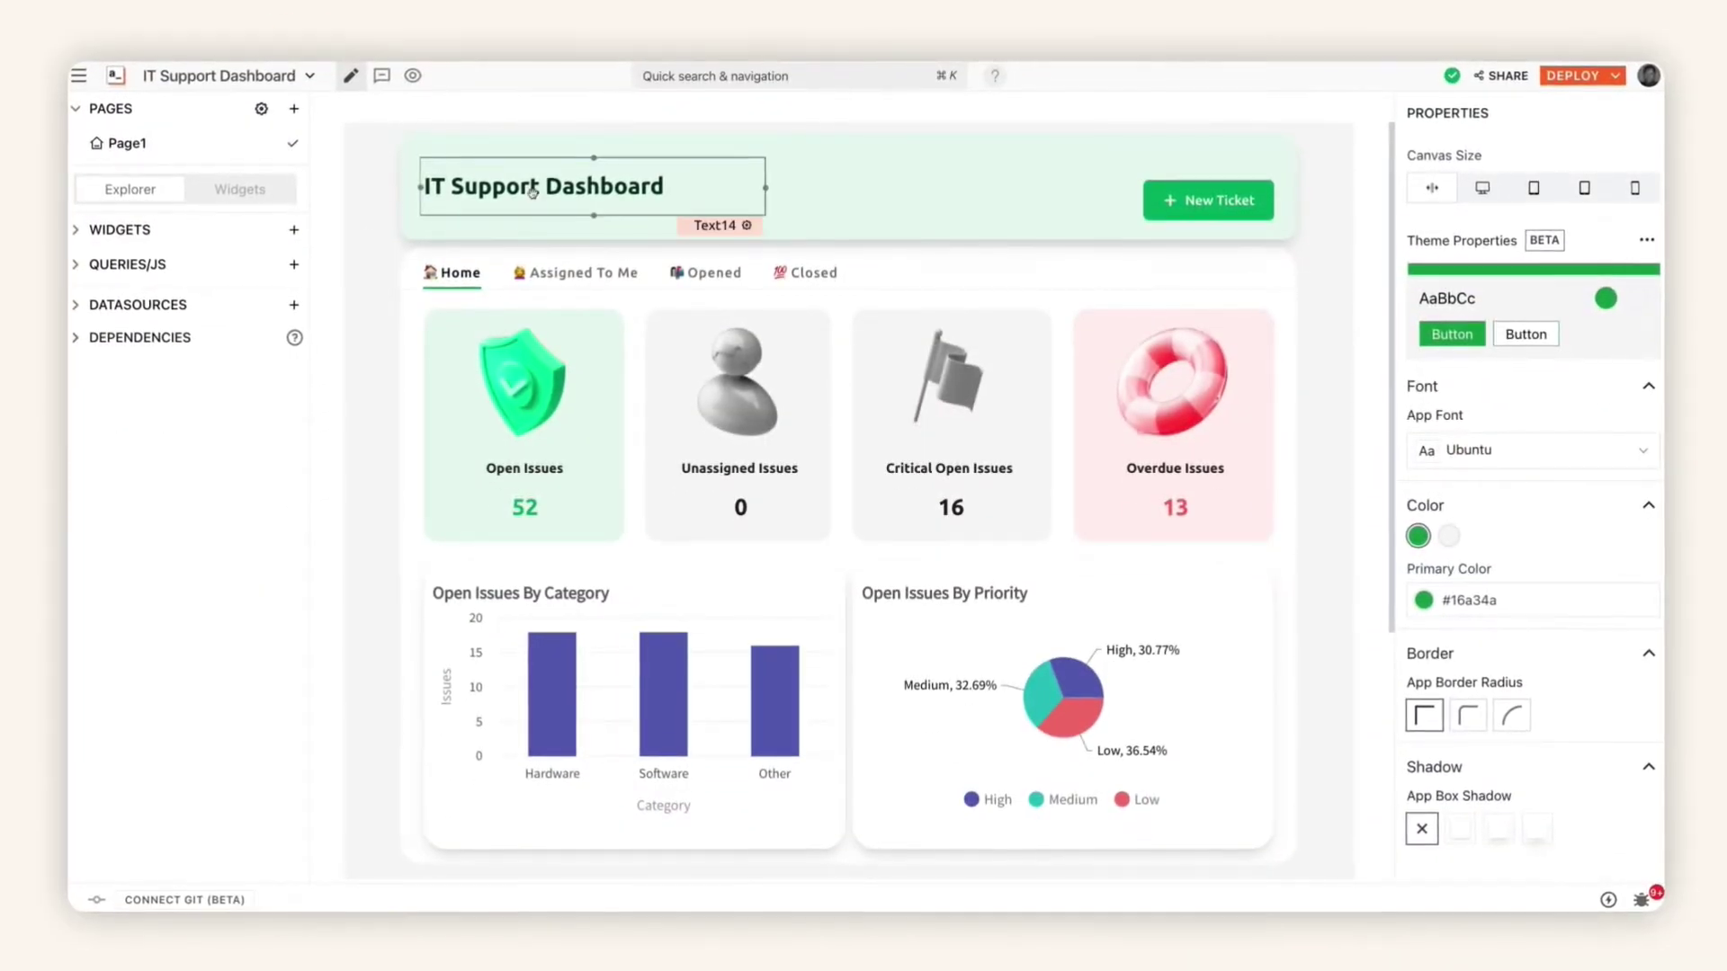
- Select the dashboard's heading text widget
{"action": "left_click", "coordinate": [534, 191]}
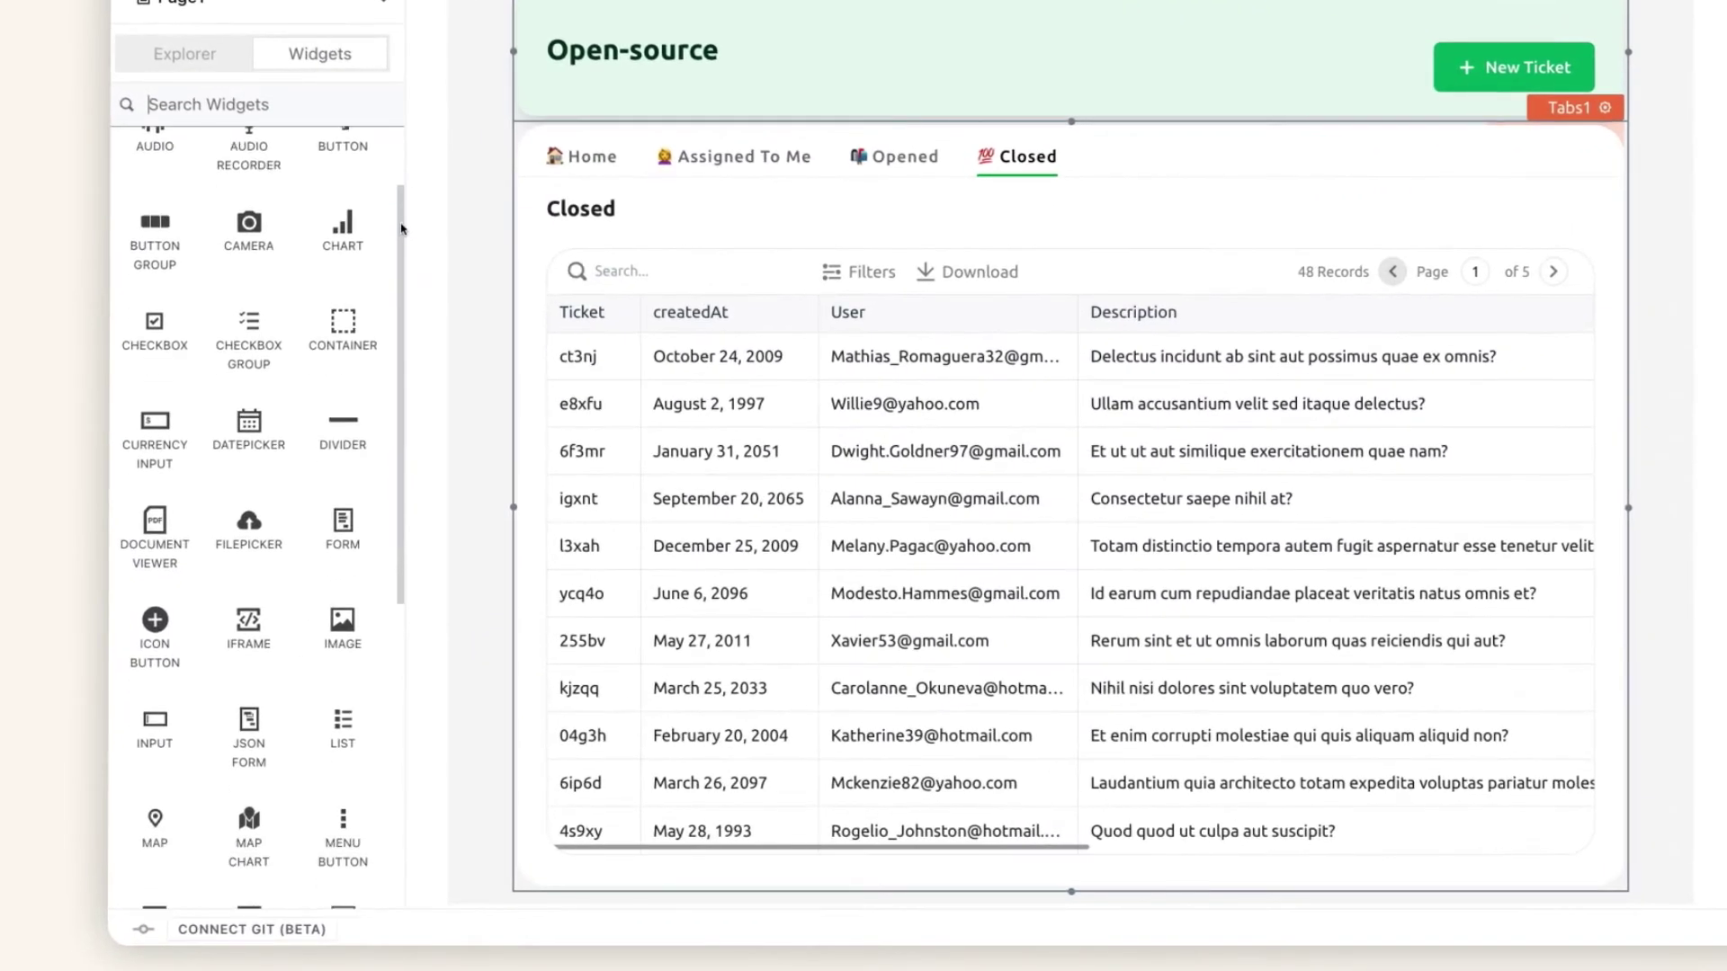
{"action": "mouse_move", "coordinate": [402, 295]}
{"action": "left_mouse_down"}
{"action": "mouse_move", "coordinate": [400, 556]}
{"action": "mouse_move", "coordinate": [406, 189]}
{"action": "left_mouse_up"}
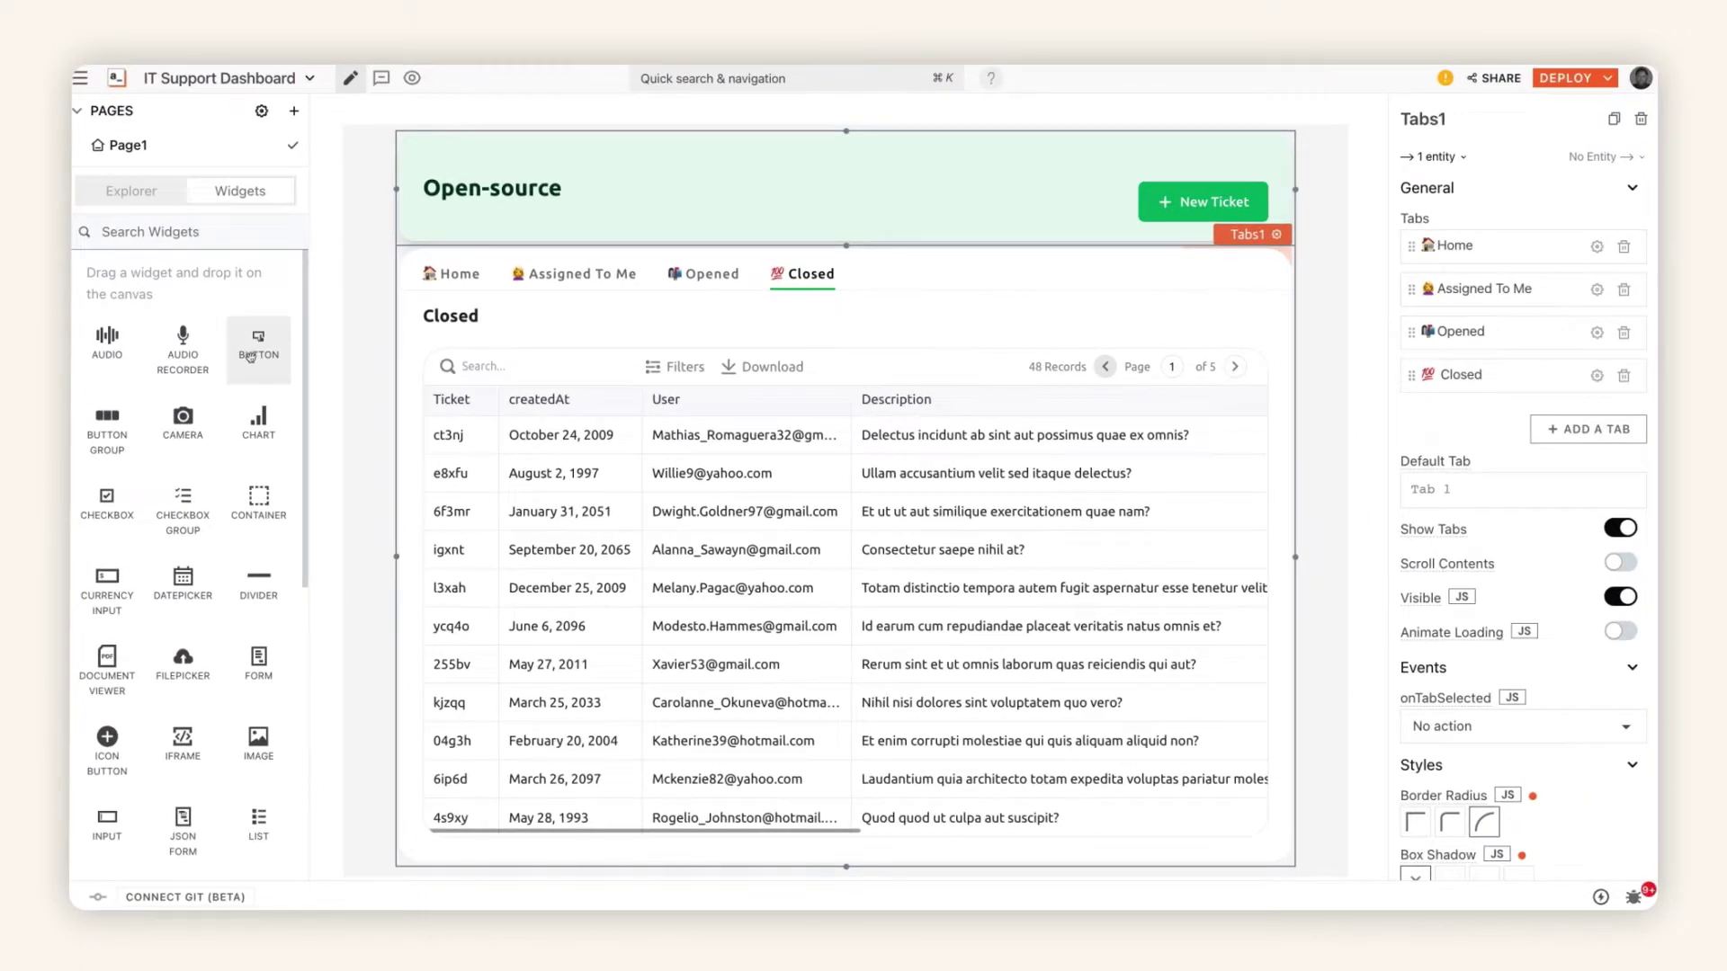
{"action": "left_click", "coordinate": [621, 248]}
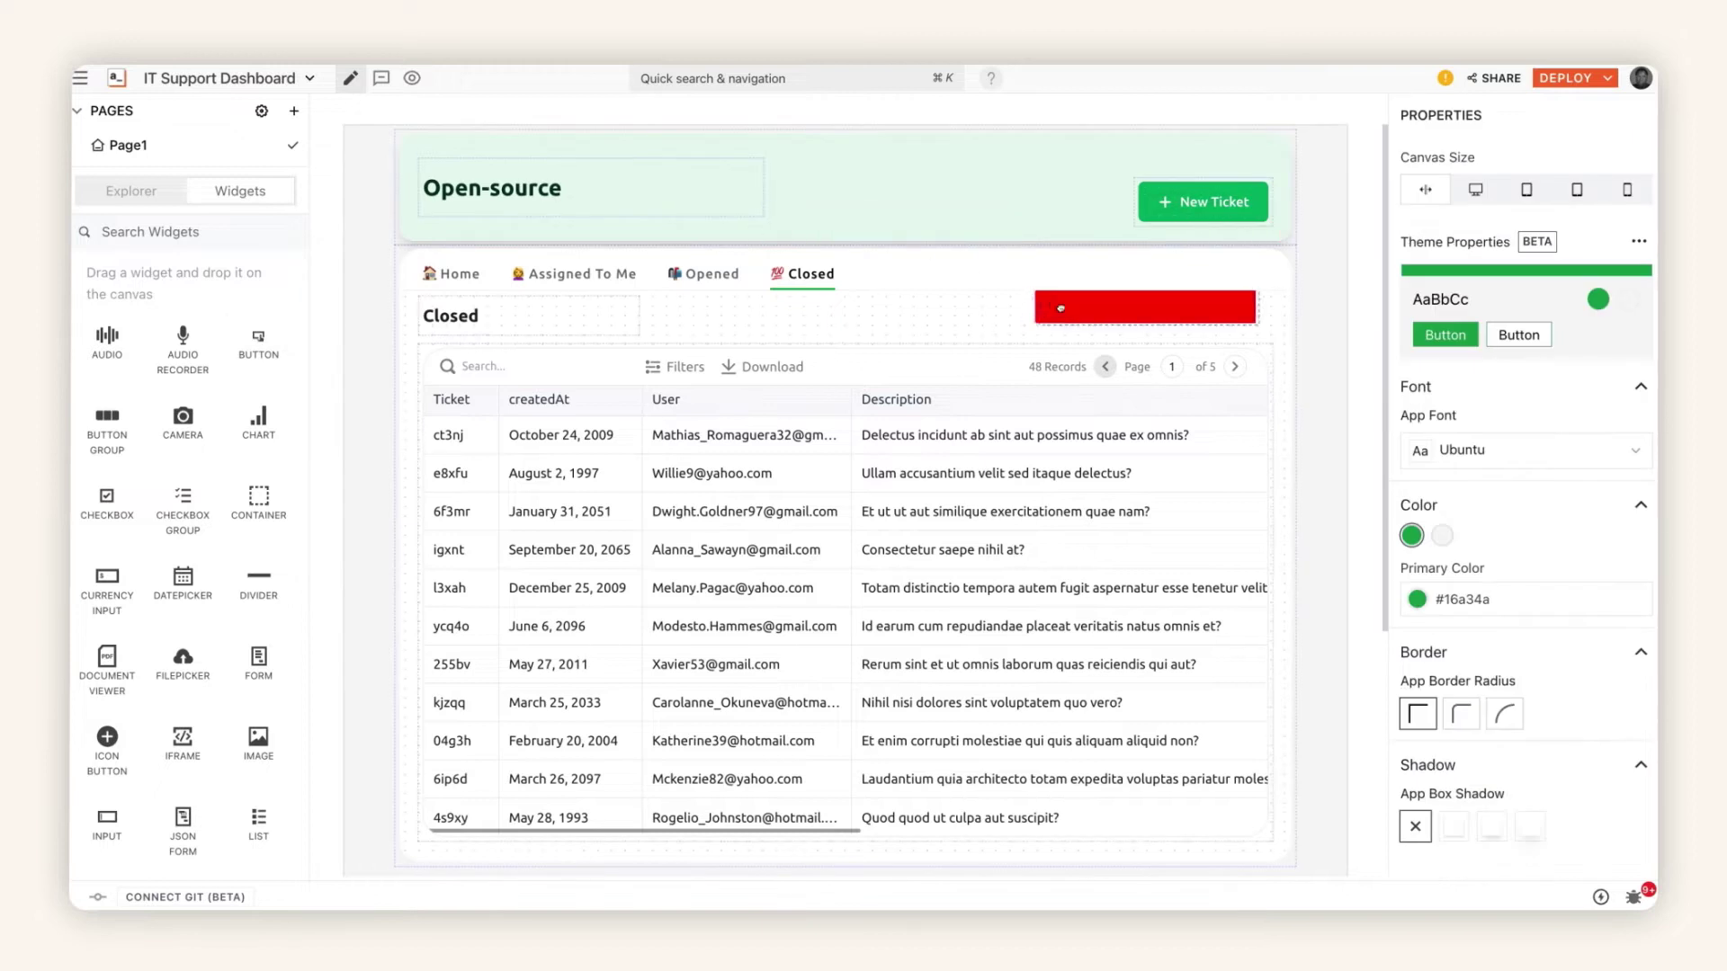
- Place a button beside the Closed heading, style it red, outlined and fully rounded, with JS onClick
{"action": "left_click_drag", "start_coordinate": [1072, 316], "coordinate": [1163, 314]}
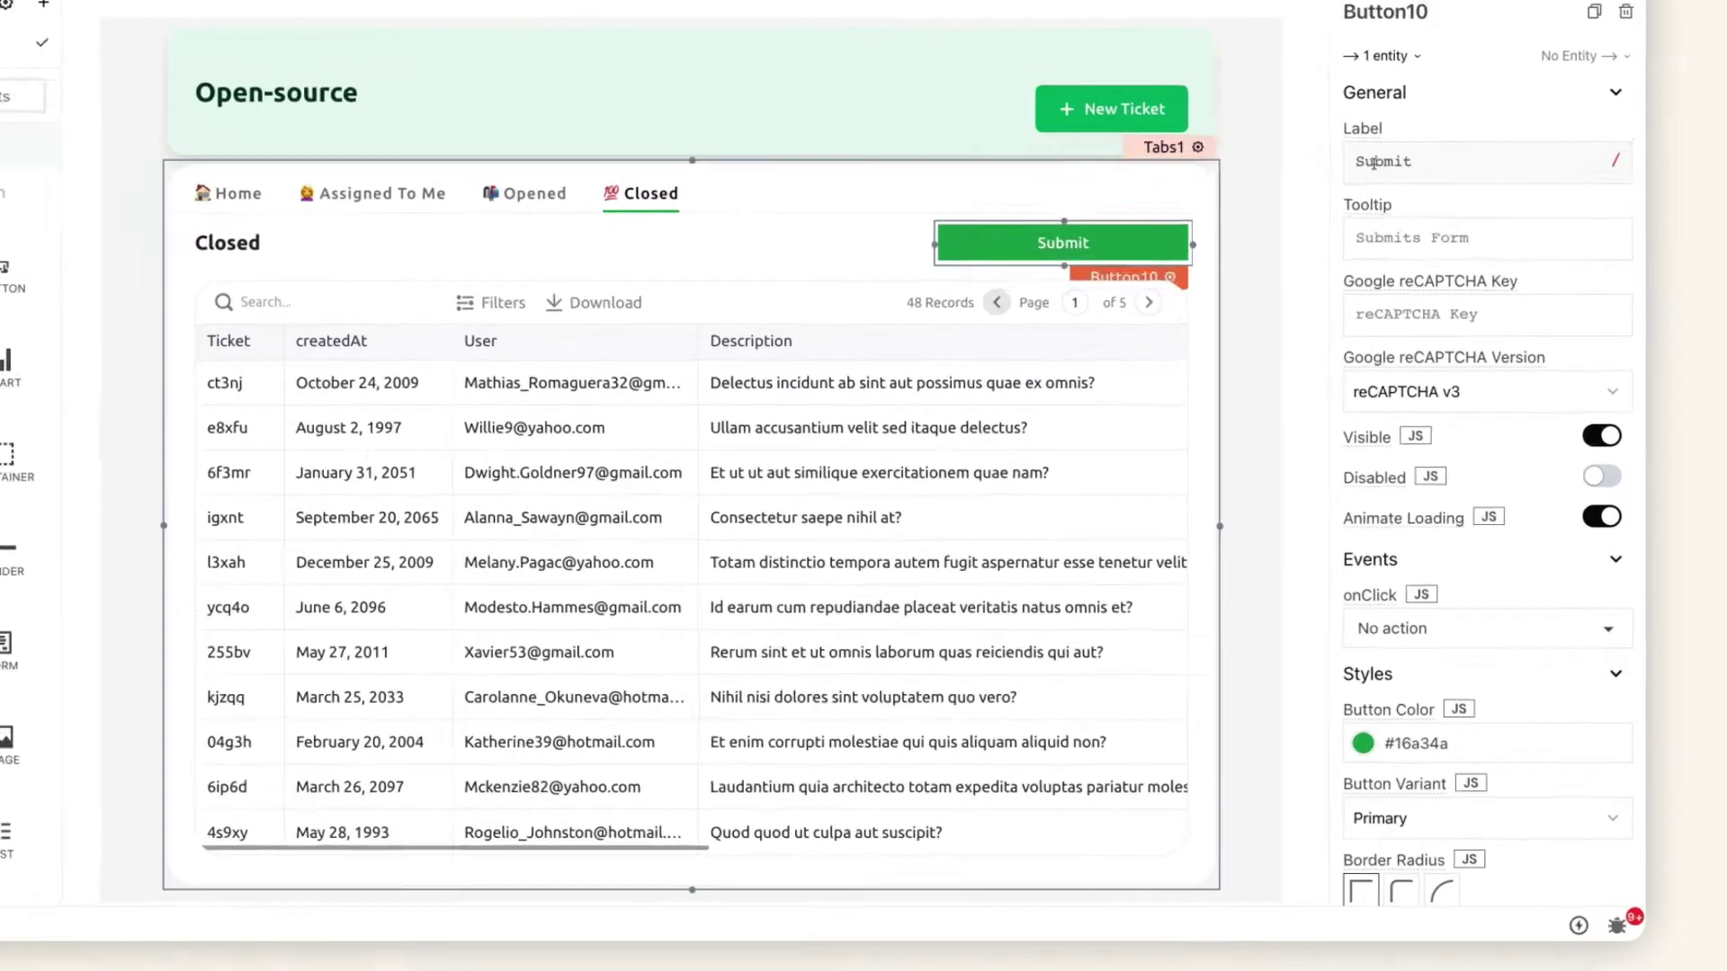
{"action": "type", "text": "Delete"}
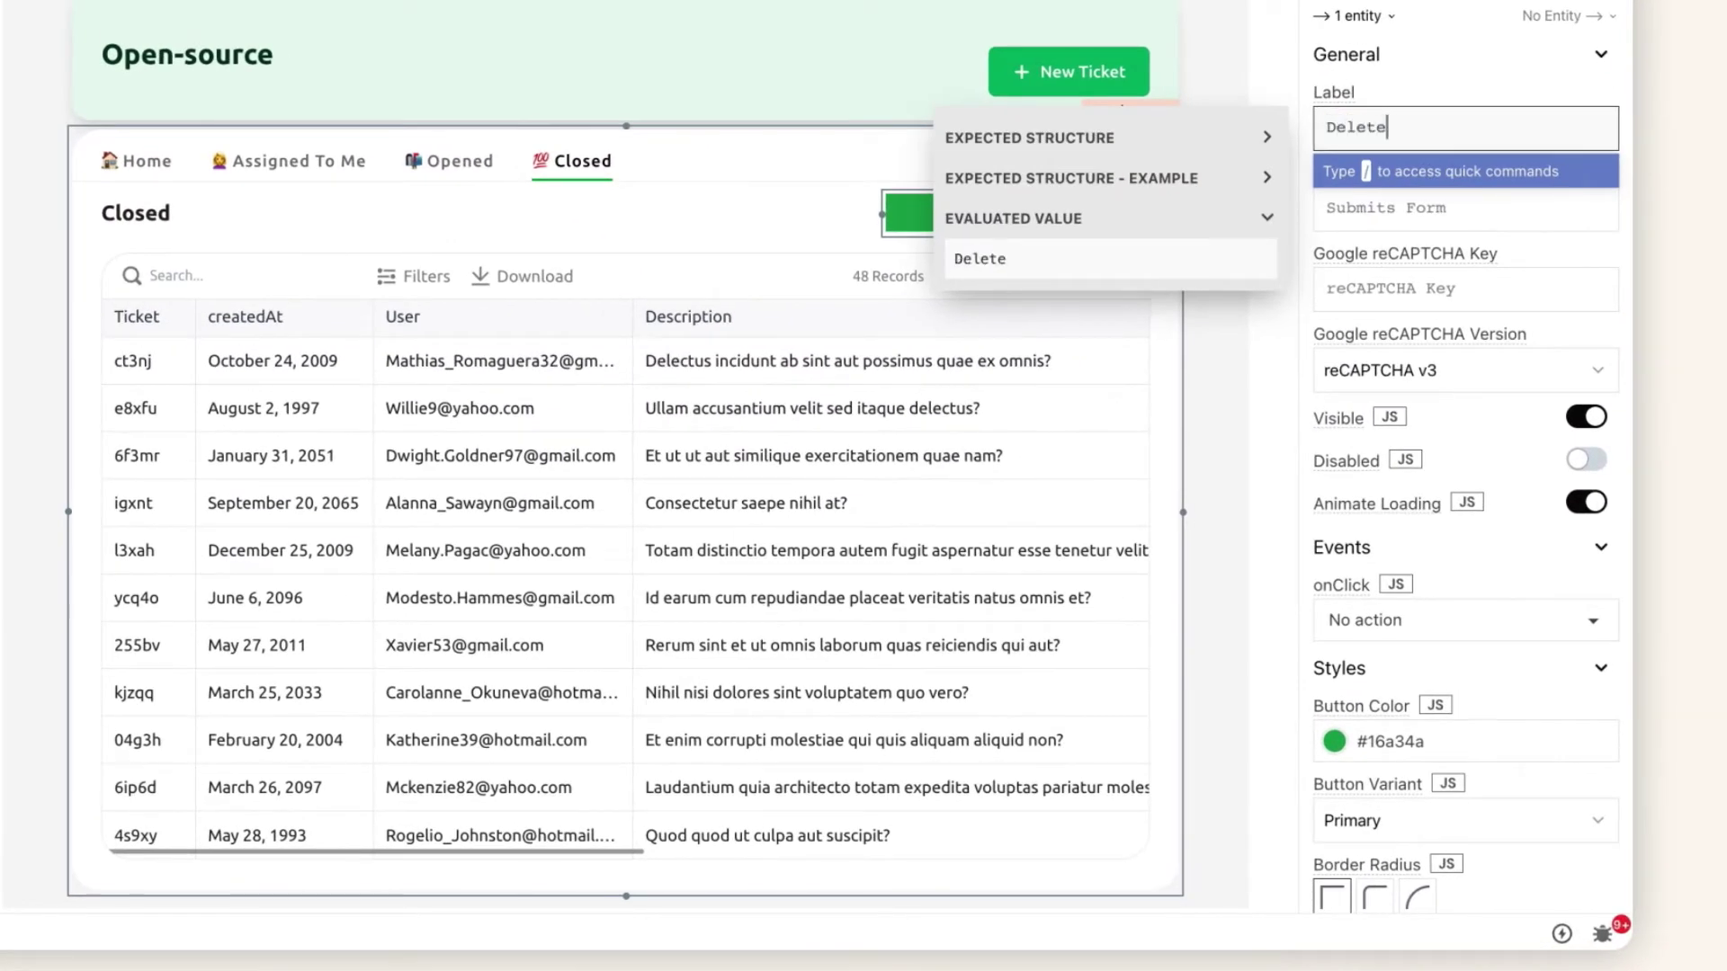
{"action": "scroll", "coordinate": [1457, 405], "scroll_direction": "down", "scroll_amount": 5}
{"action": "left_click", "coordinate": [1464, 309]}
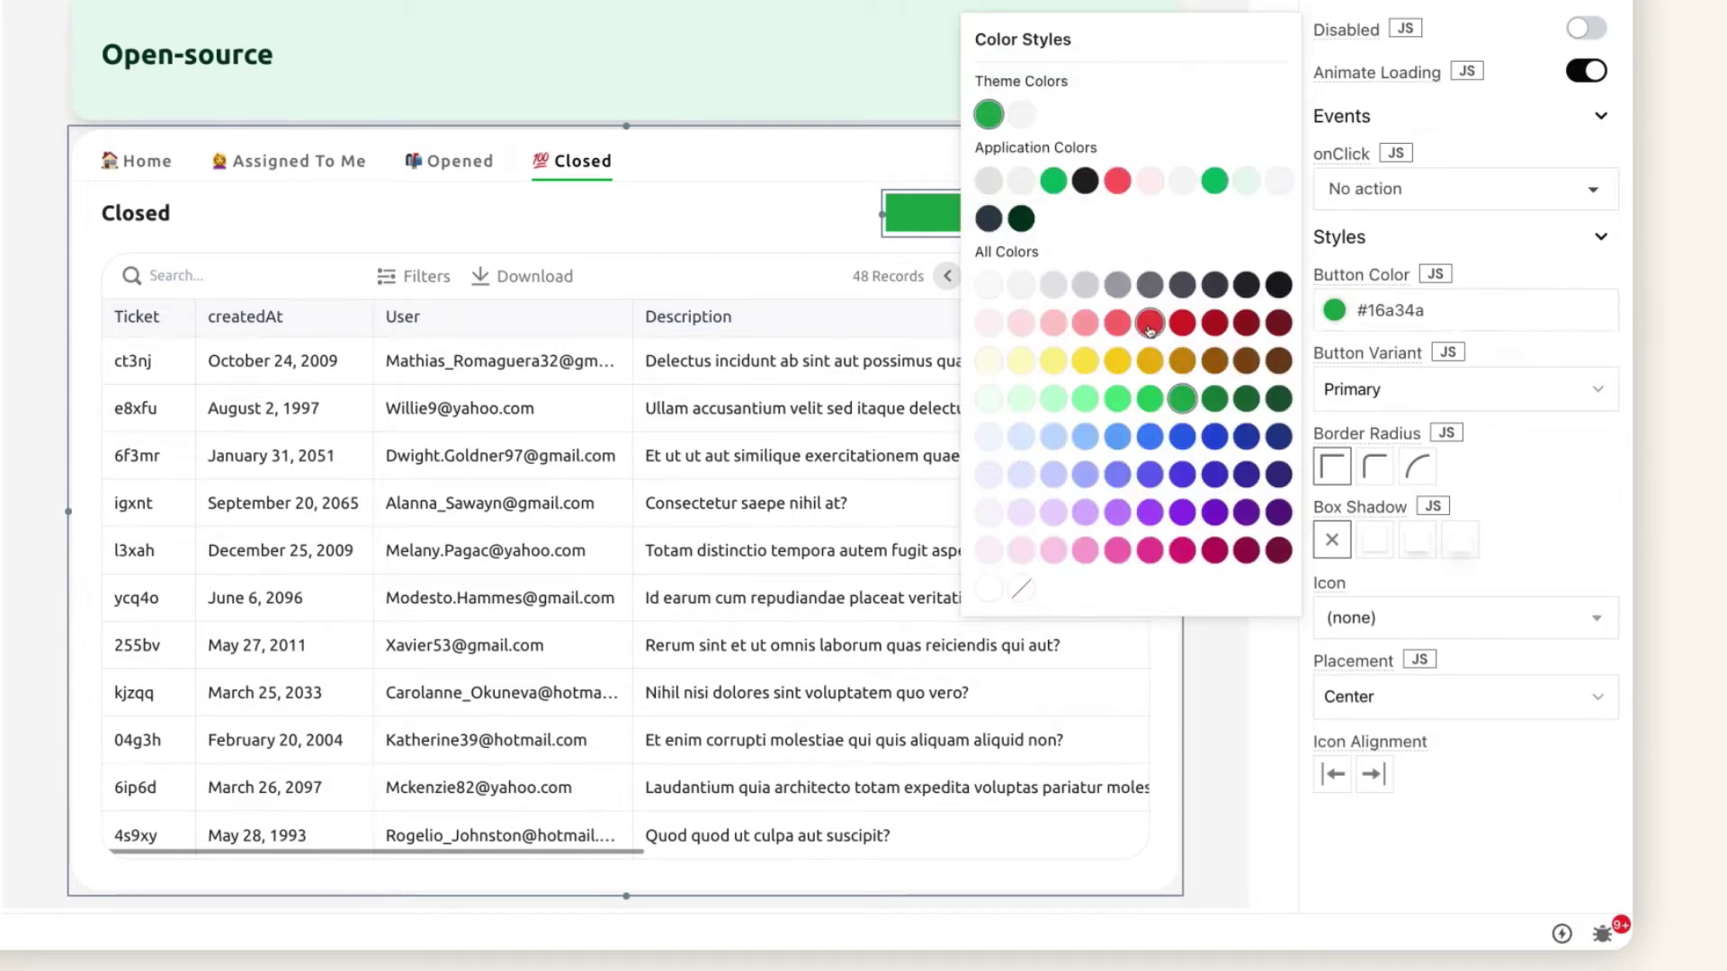
{"action": "left_click", "coordinate": [1149, 324]}
{"action": "left_click", "coordinate": [1464, 389]}
{"action": "left_click", "coordinate": [1390, 445]}
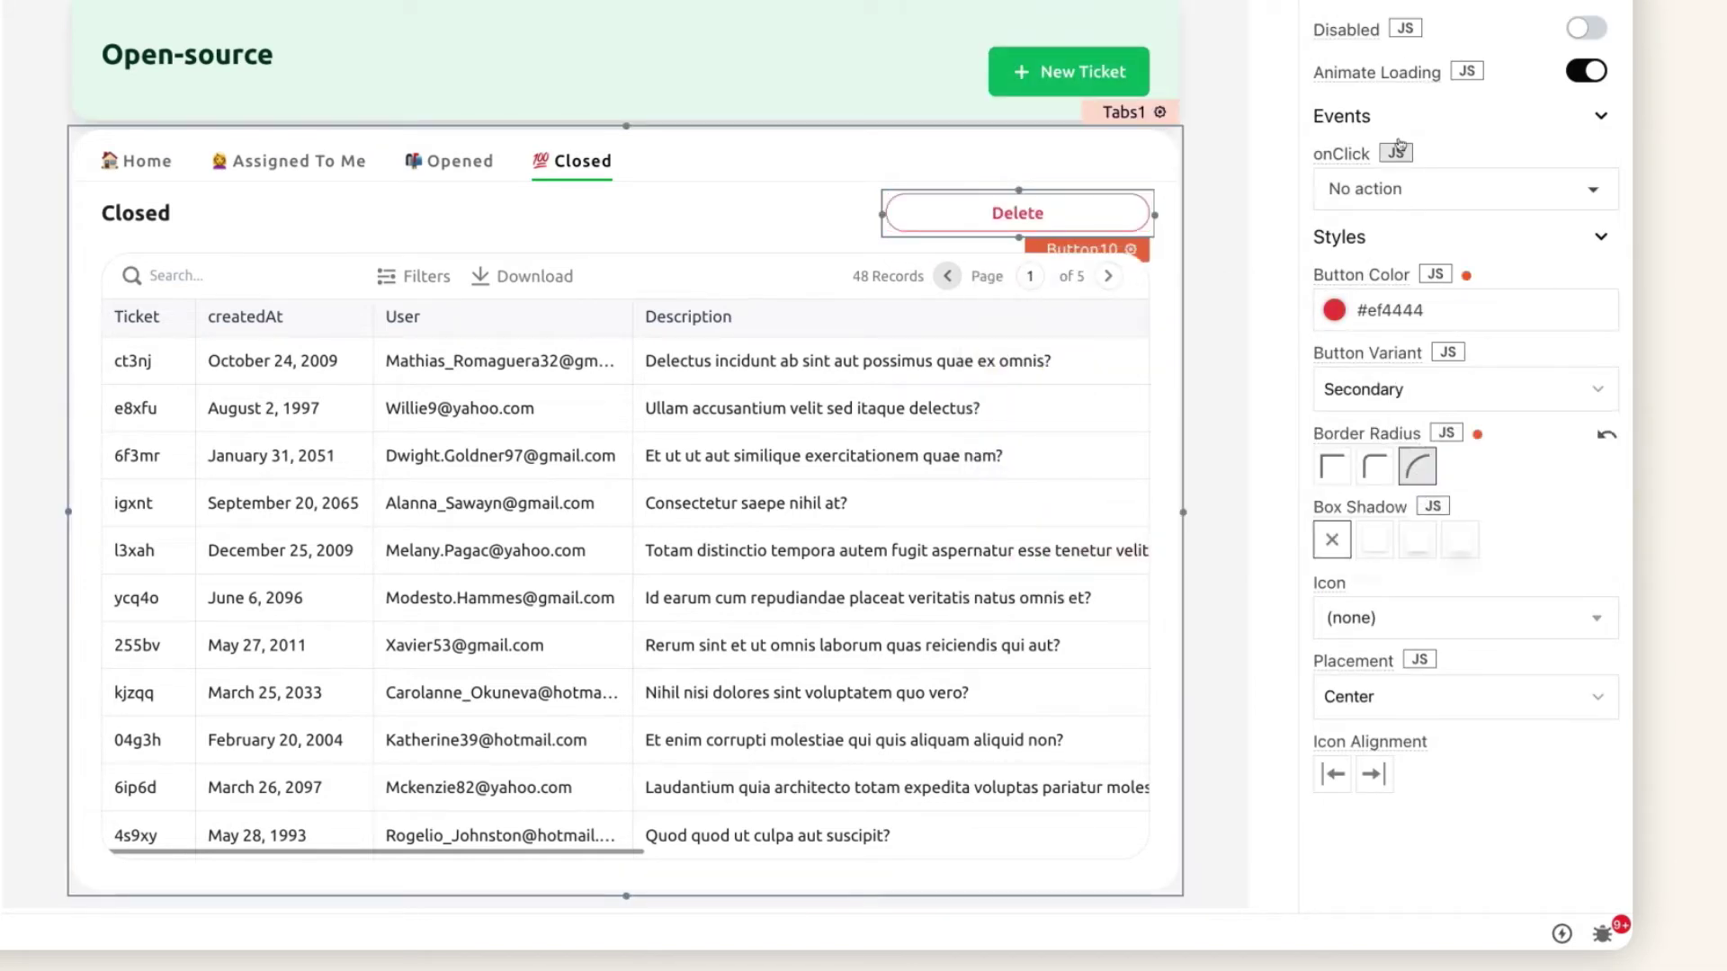
{"action": "left_click", "coordinate": [1396, 153]}
{"action": "type", "text": "{{delet"}
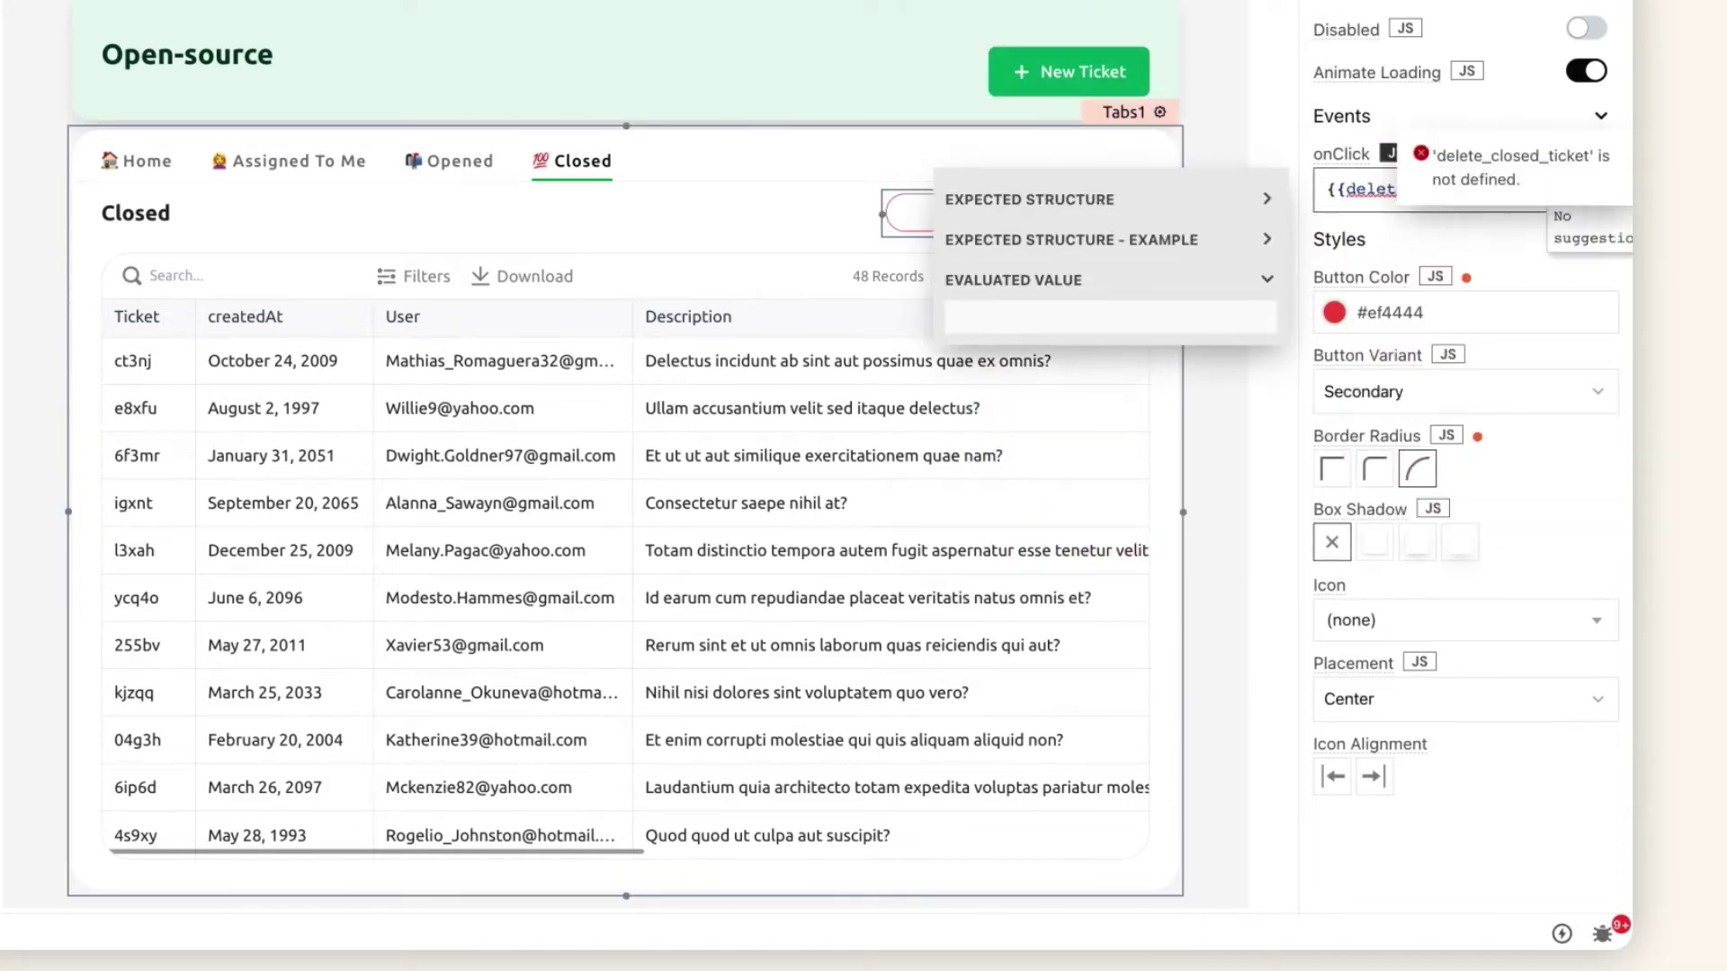
{"action": "type", "text": "ee_closed_tickets.run(() => get_tickets.run("}
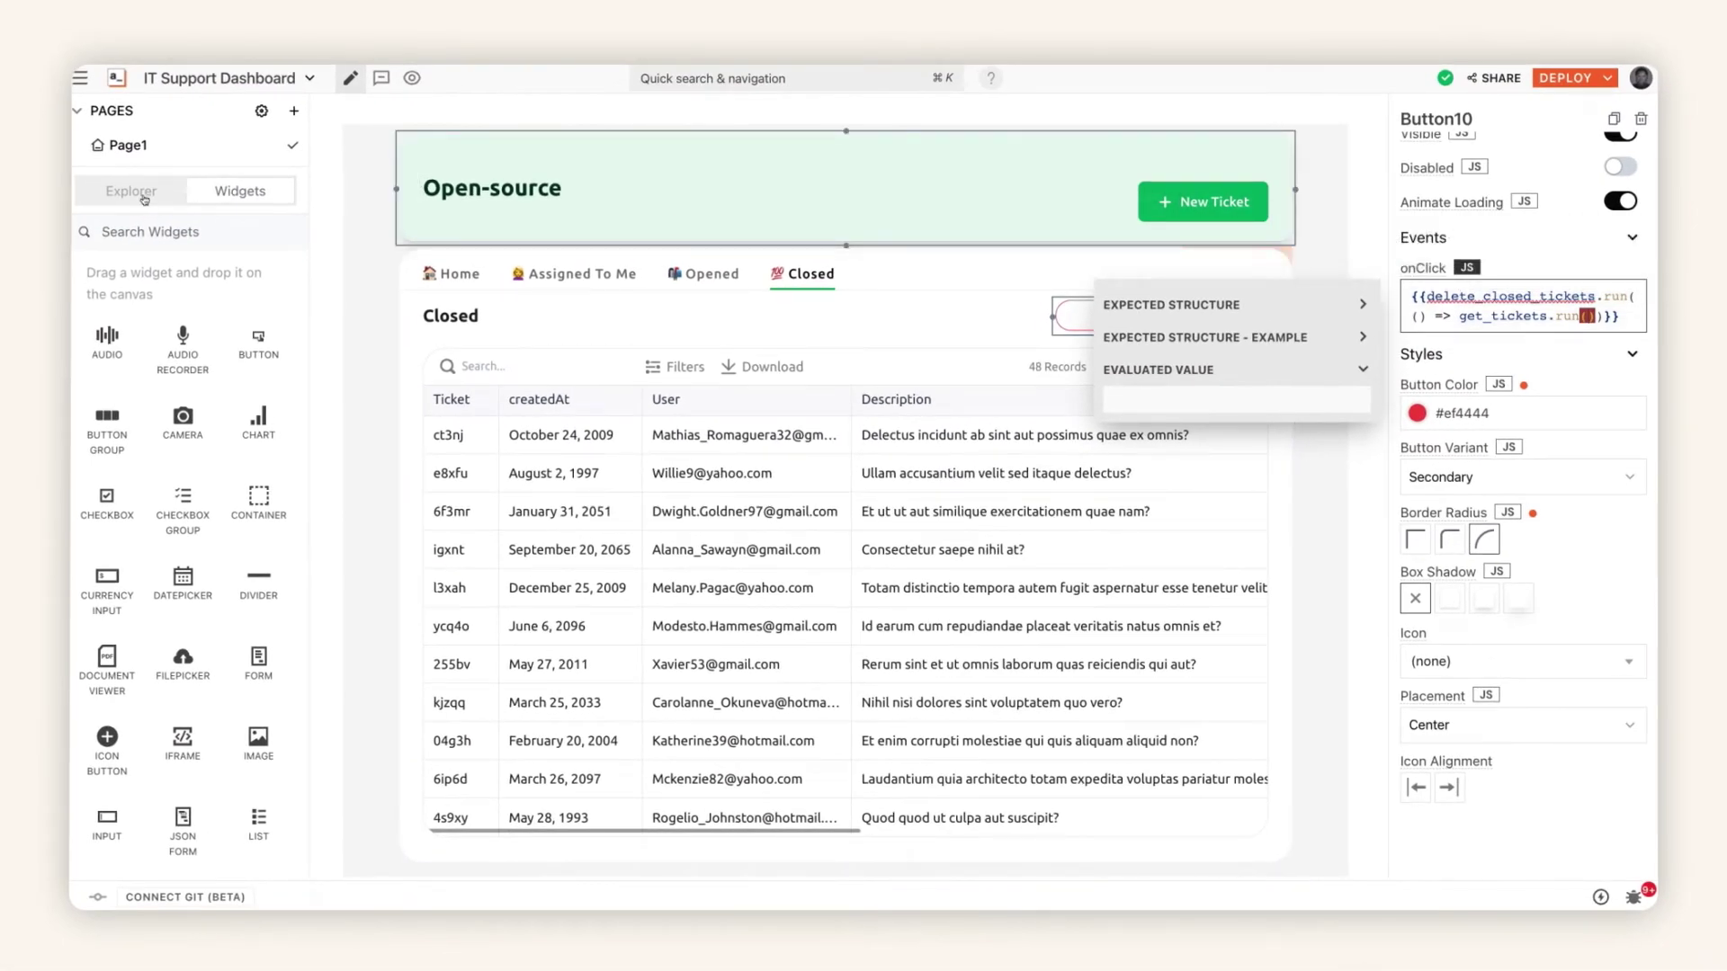
- Show the Explorer and scroll through the datasources available to connect
{"action": "left_click", "coordinate": [143, 196]}
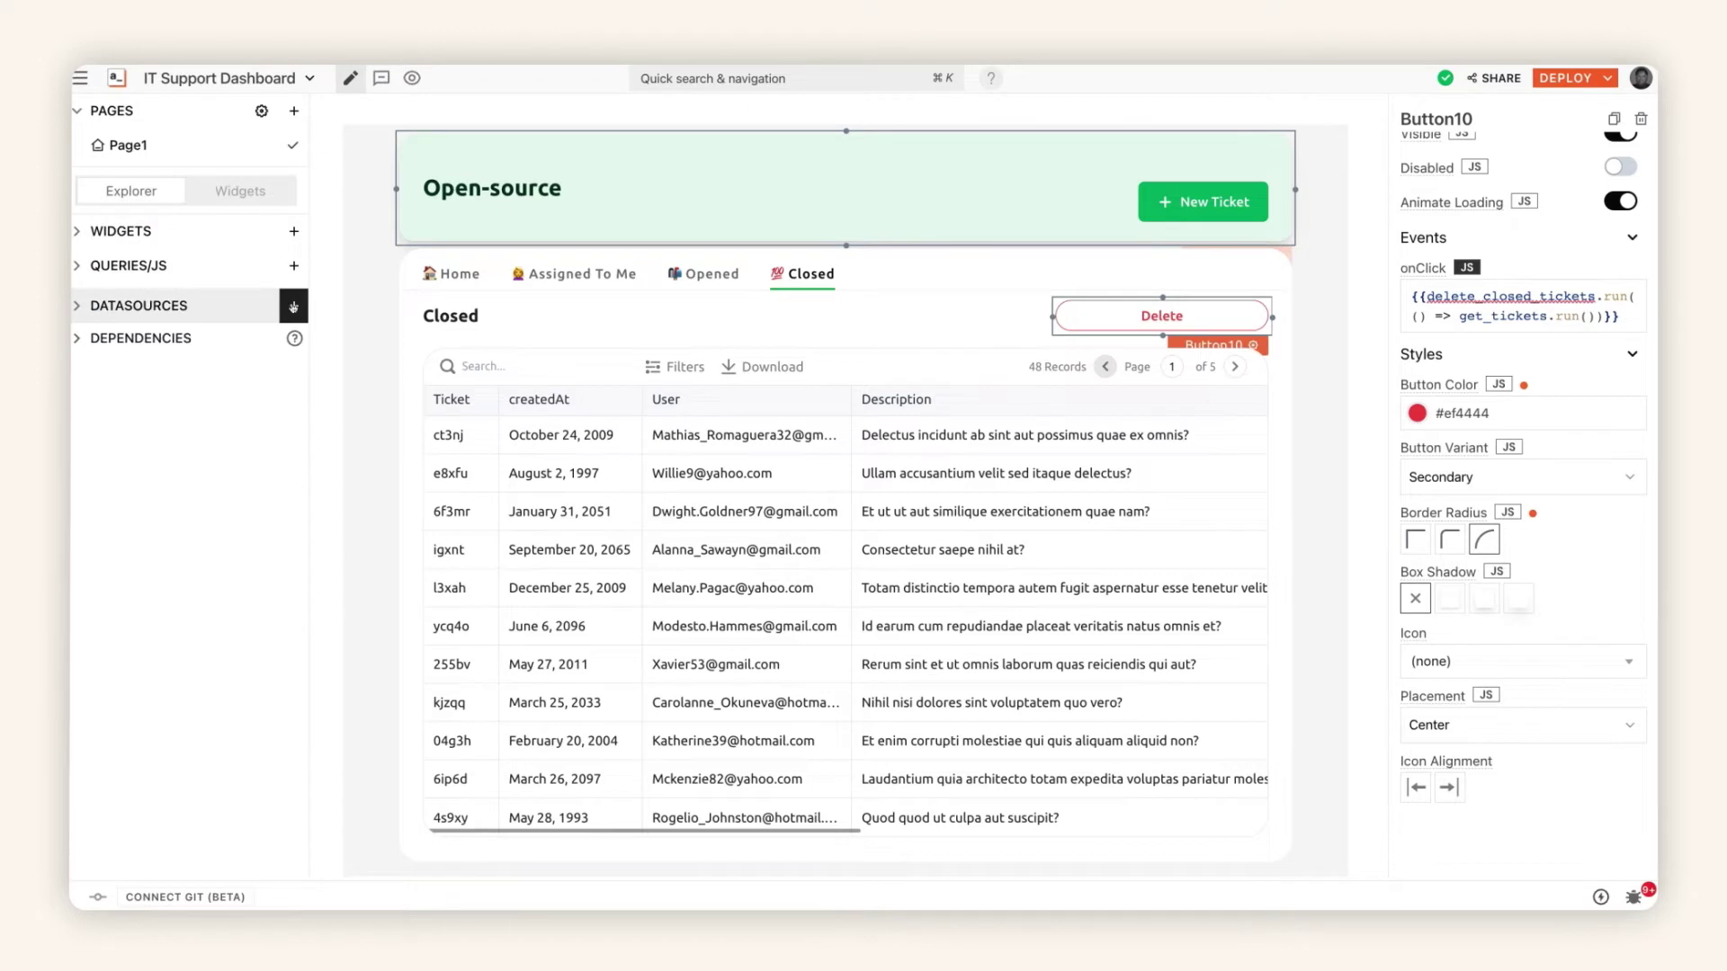
{"action": "left_click", "coordinate": [292, 305]}
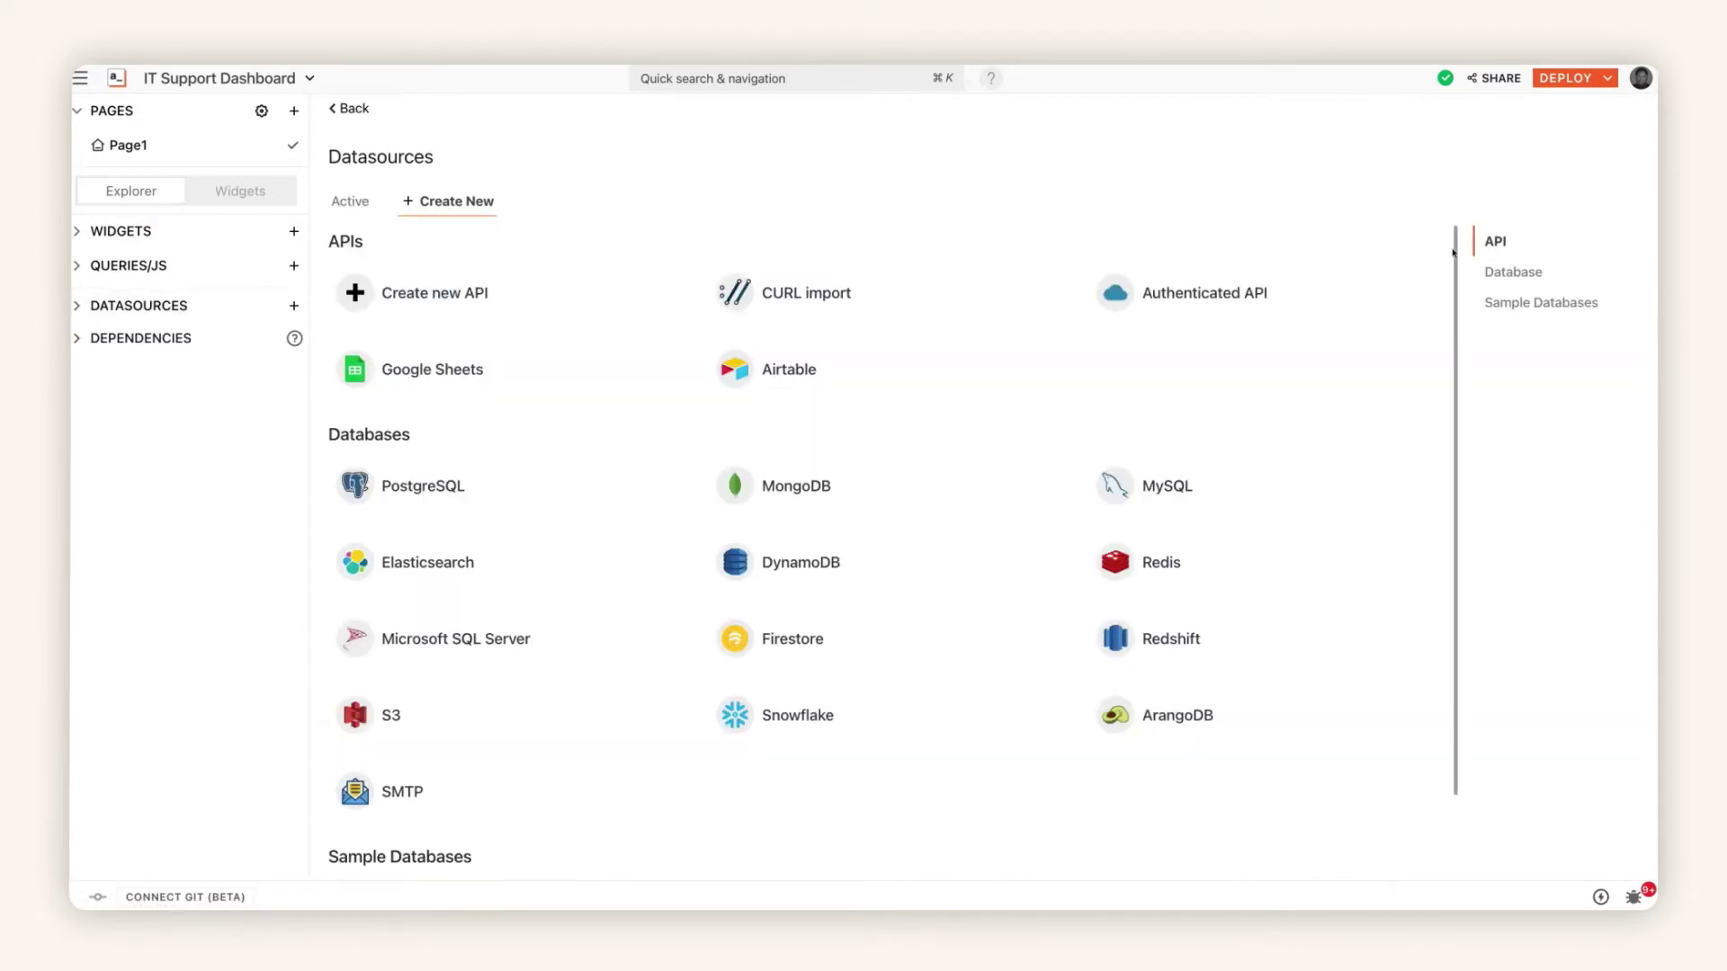
{"action": "left_click_drag", "start_coordinate": [1457, 251], "coordinate": [1457, 339]}
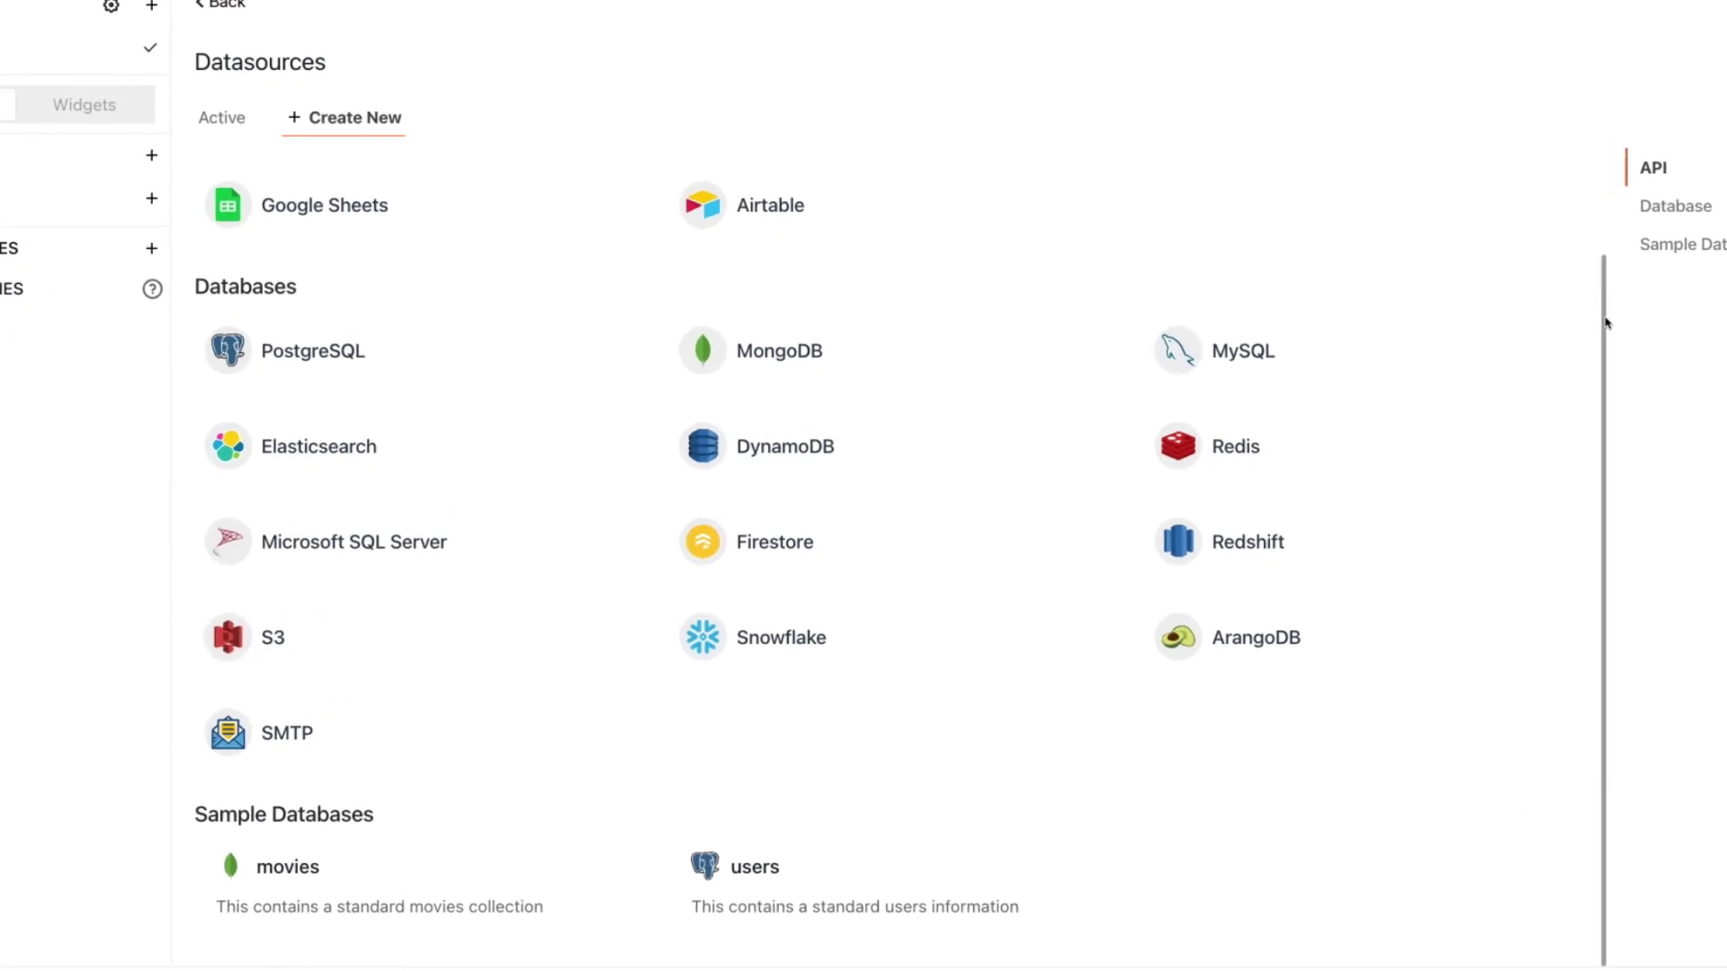
{"action": "left_click_drag", "start_coordinate": [1605, 321], "coordinate": [1606, 177]}
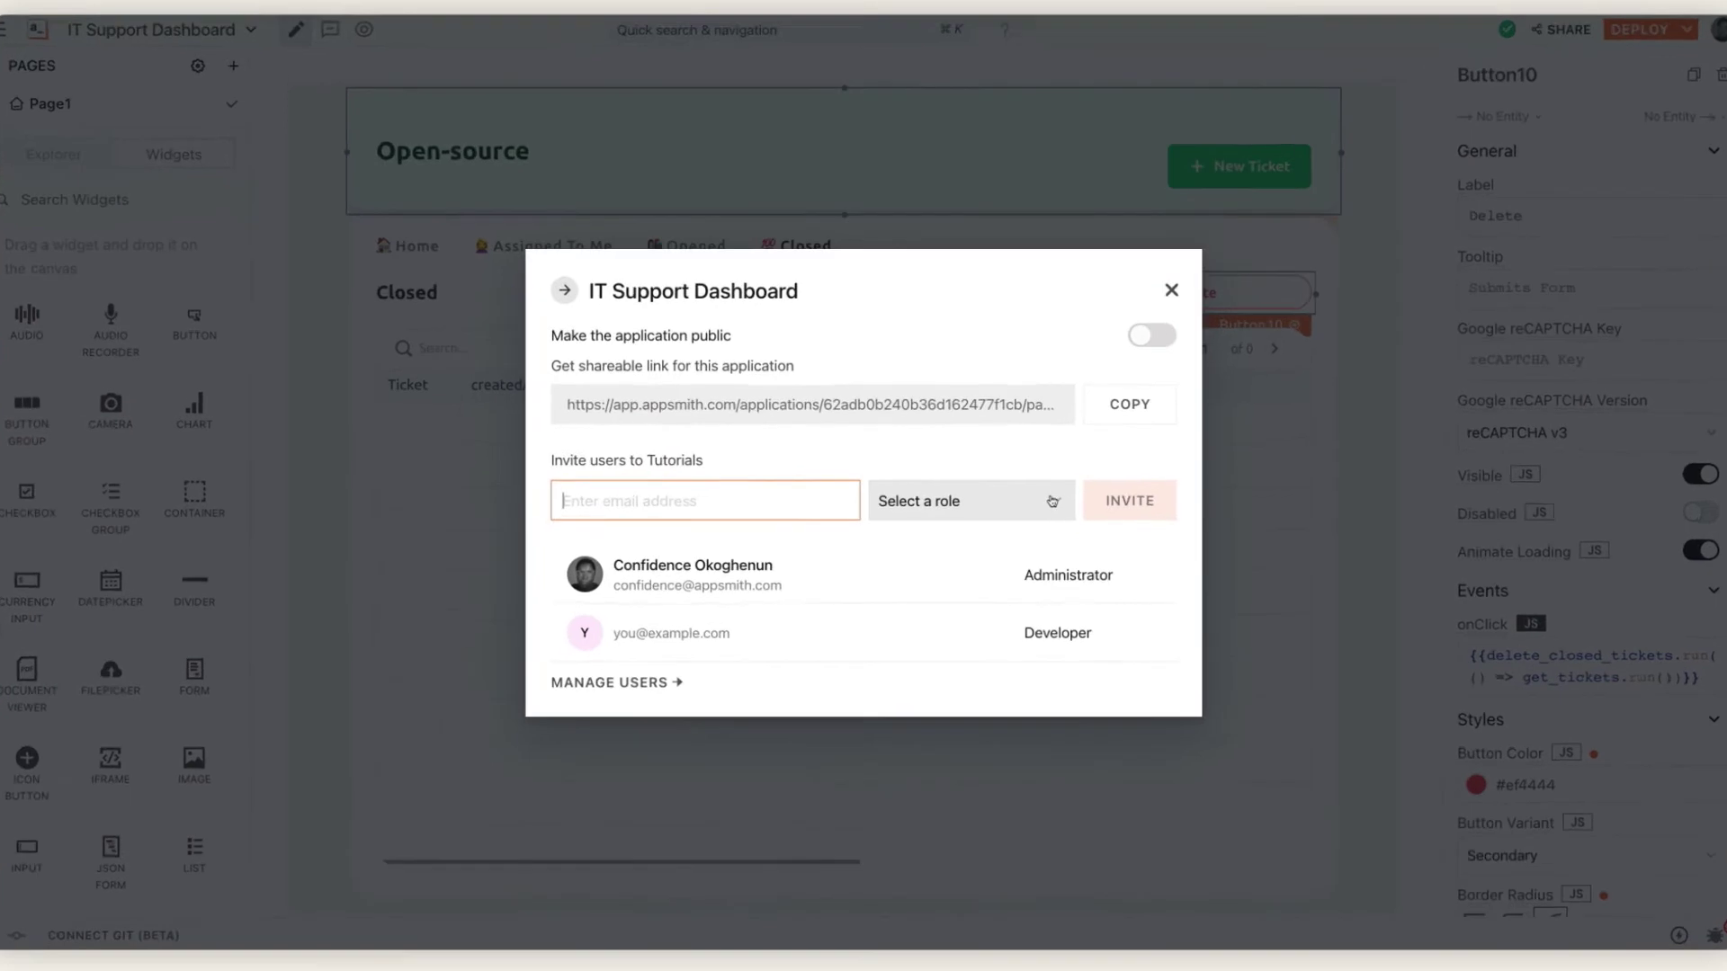
- Review the roles available for inviting collaborators to the dashboard
{"action": "left_click", "coordinate": [1052, 501]}
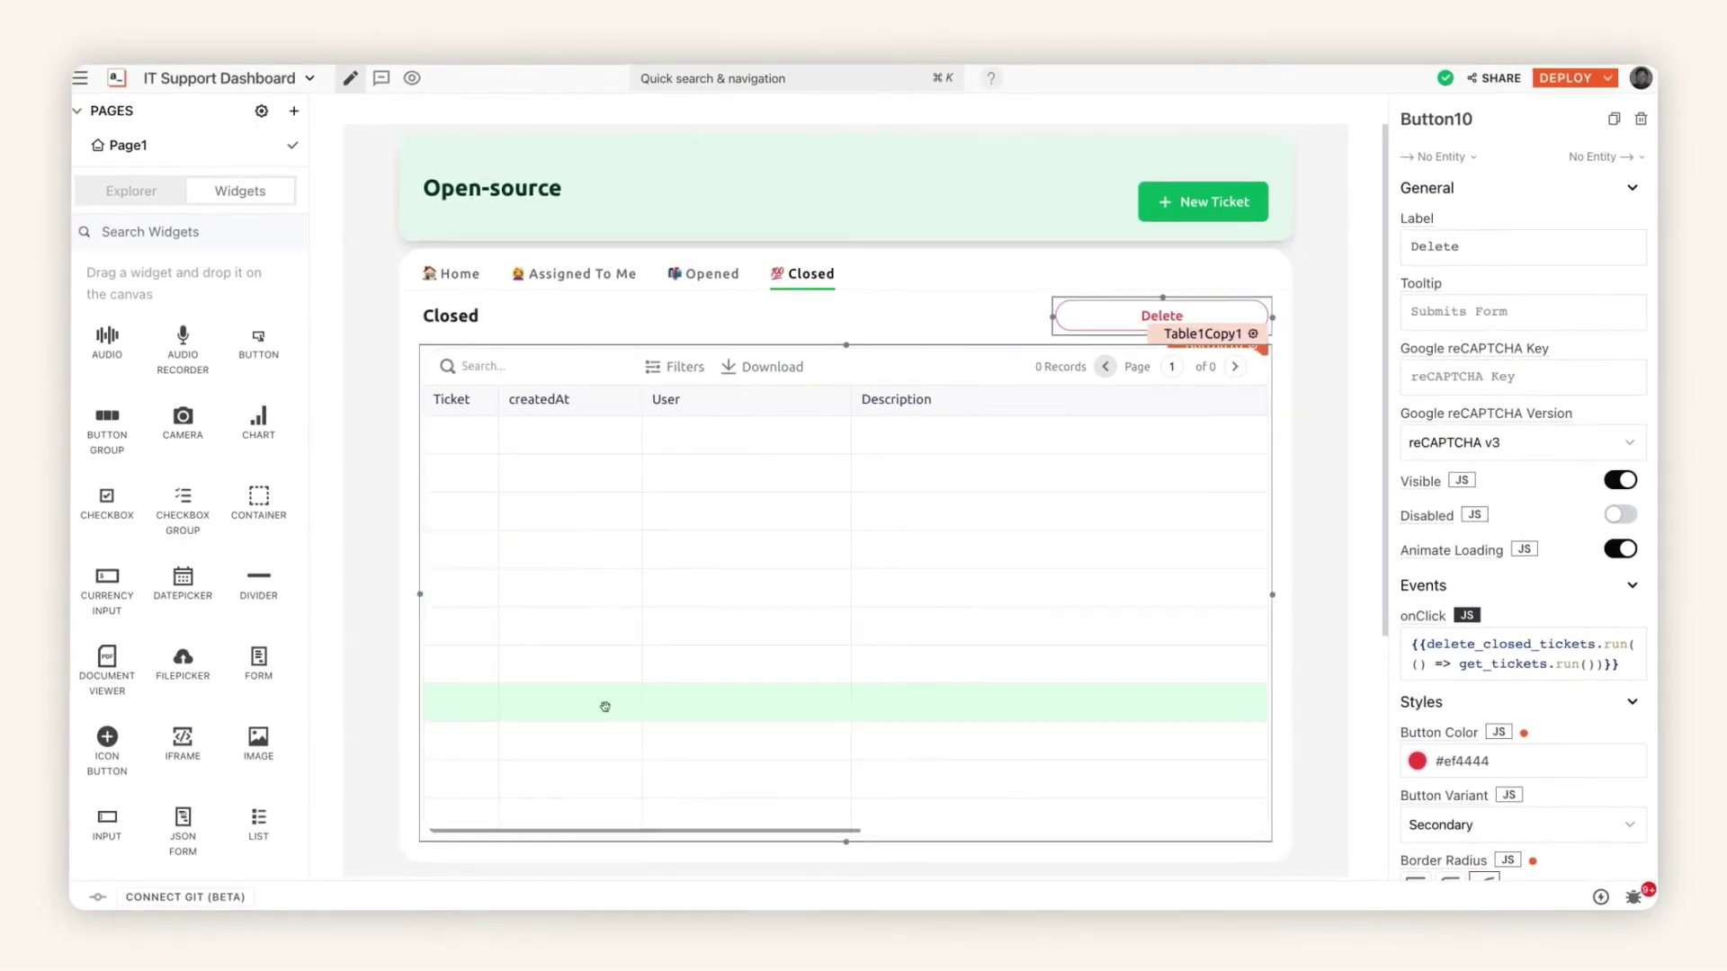
- Start connecting the app to a Git repository via CONNECT GIT (BETA)
{"action": "left_click", "coordinate": [185, 896]}
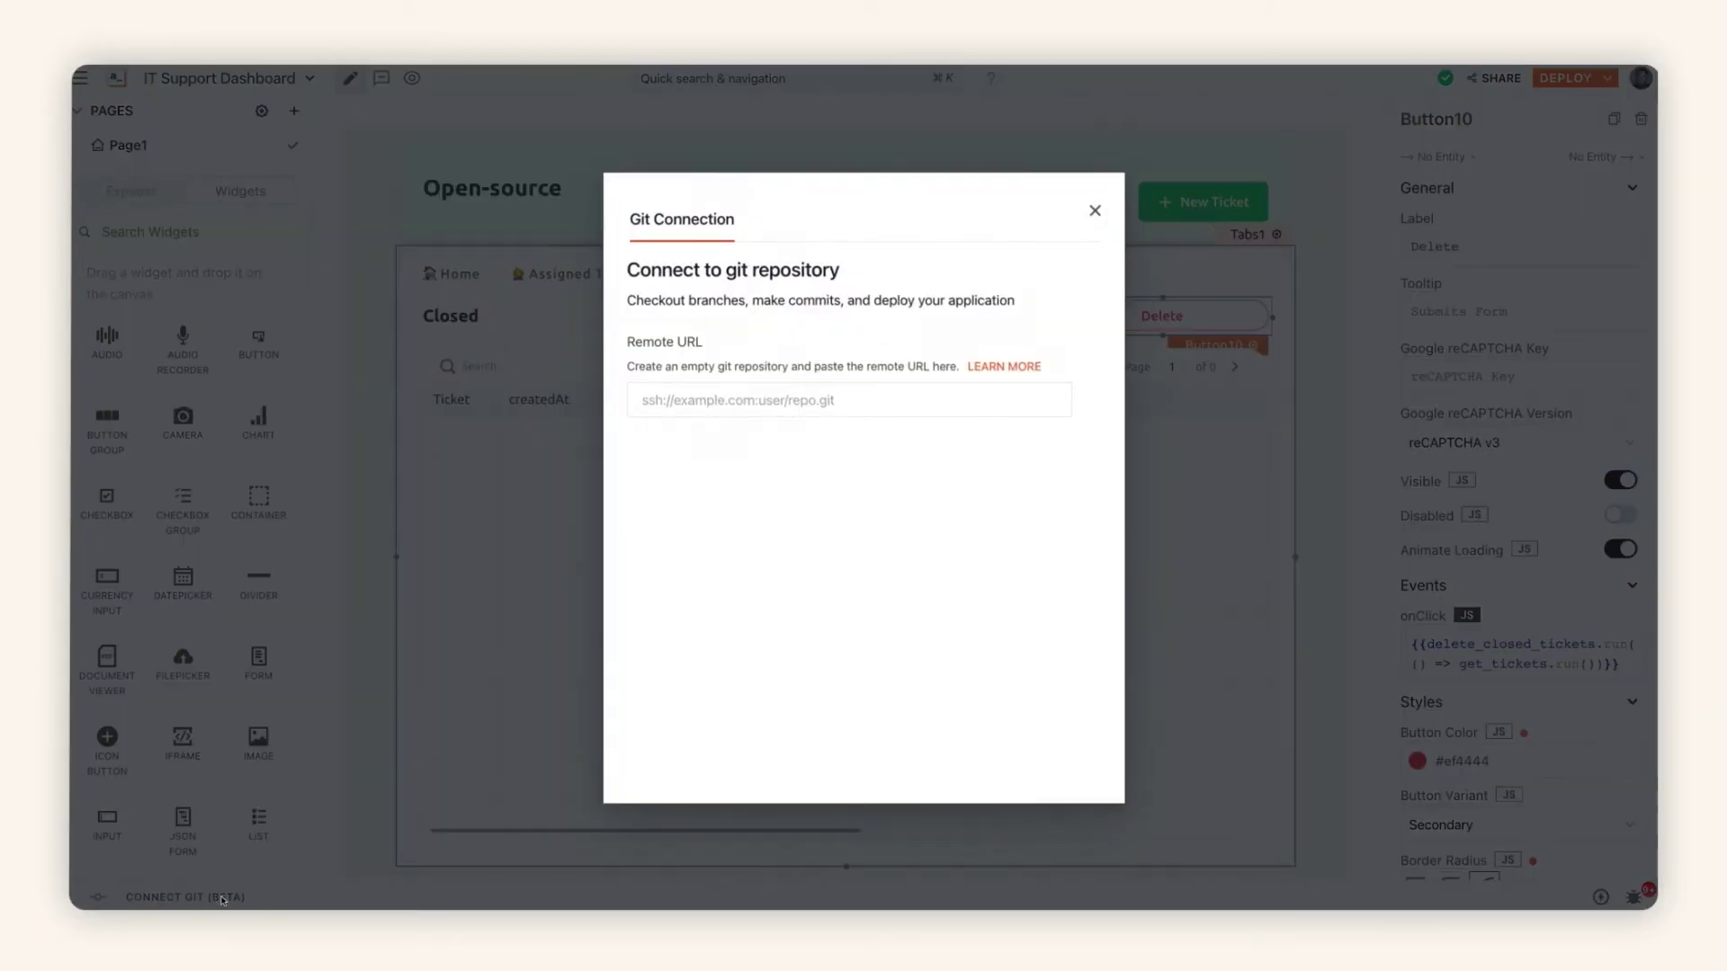